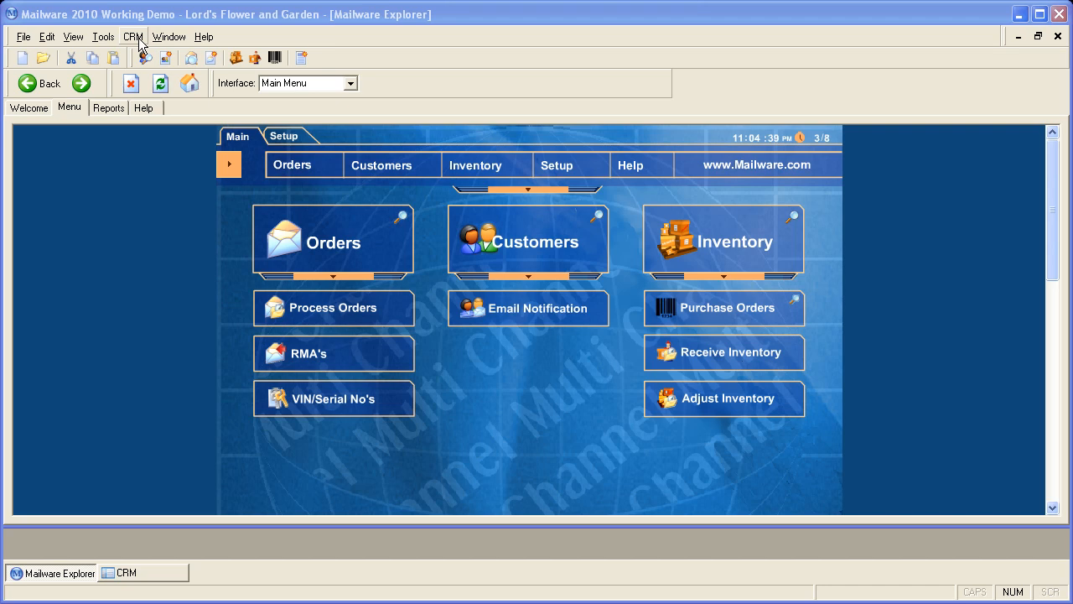
Open the CRM and display the Smithco lead's details
{"action": "left_click", "coordinate": [140, 40]}
{"action": "left_click", "coordinate": [152, 54]}
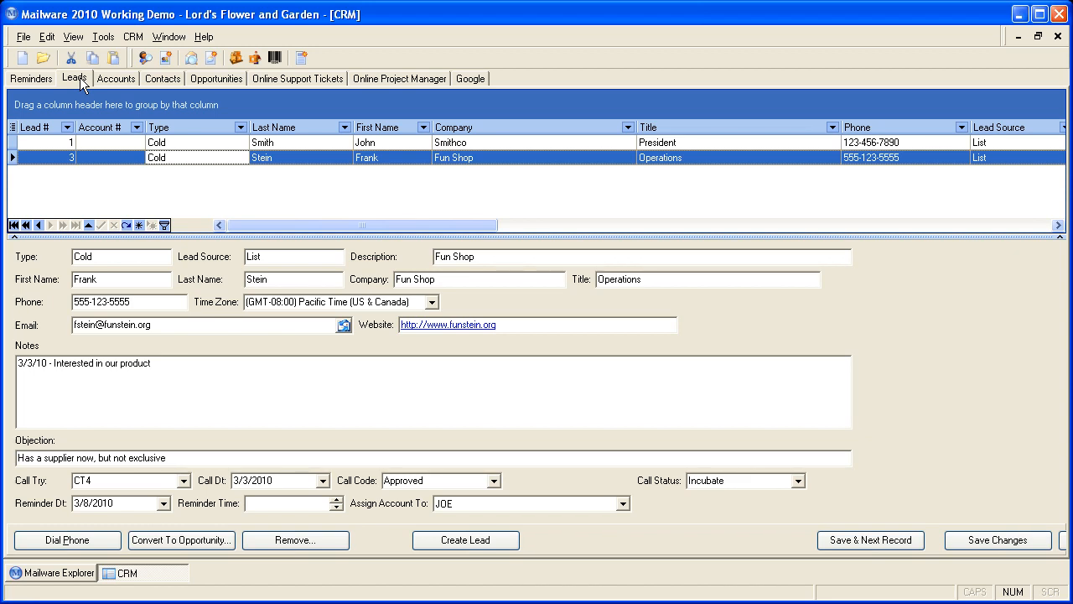
{"action": "left_click", "coordinate": [124, 140]}
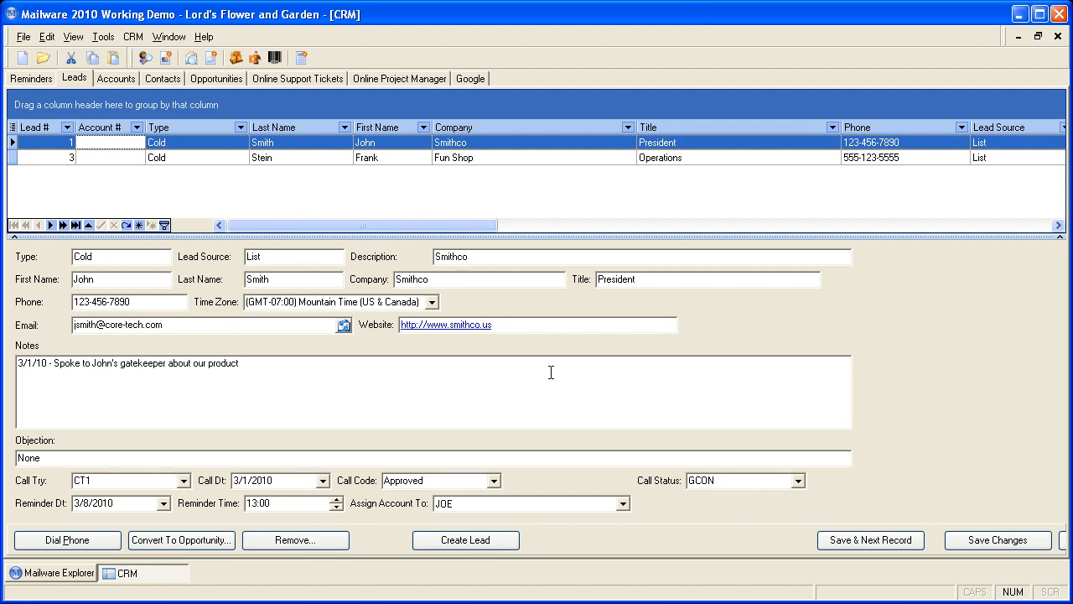
Add the note "3/5/10 - Spoke to the owner" on a new line in the Fun Shop lead's notes
{"action": "left_click", "coordinate": [95, 156]}
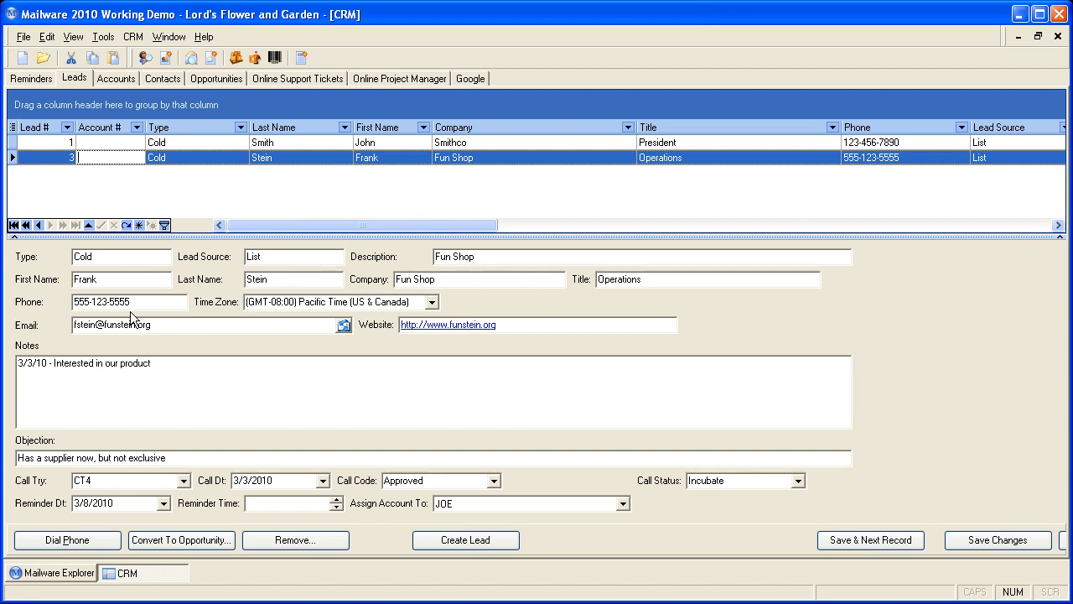
{"action": "left_click", "coordinate": [161, 366]}
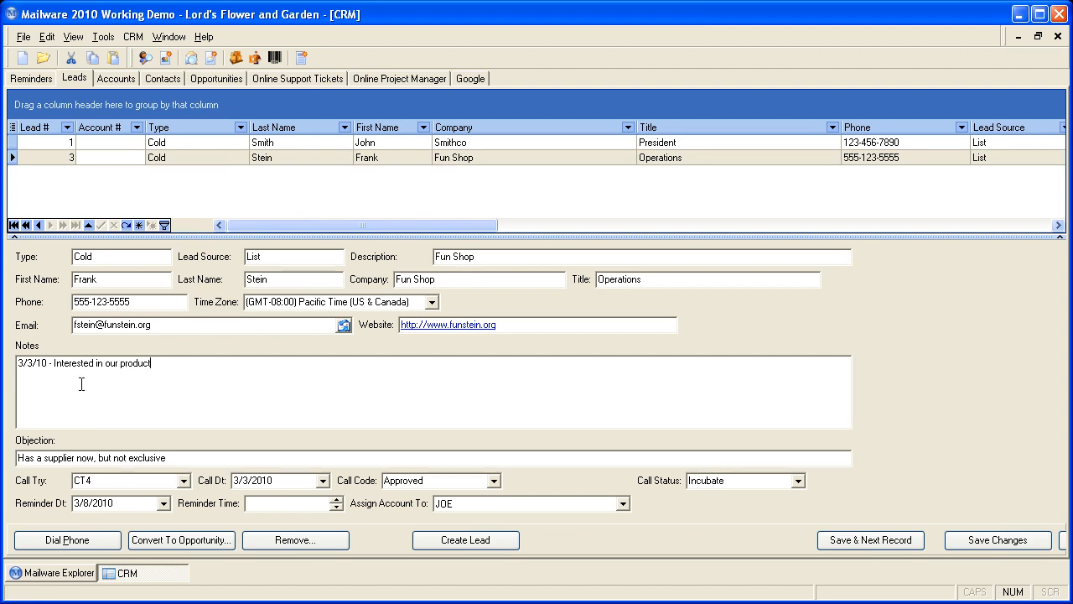
{"action": "key", "text": "Return"}
{"action": "type", "text": "3/5/10 - Spoke to the owner"}
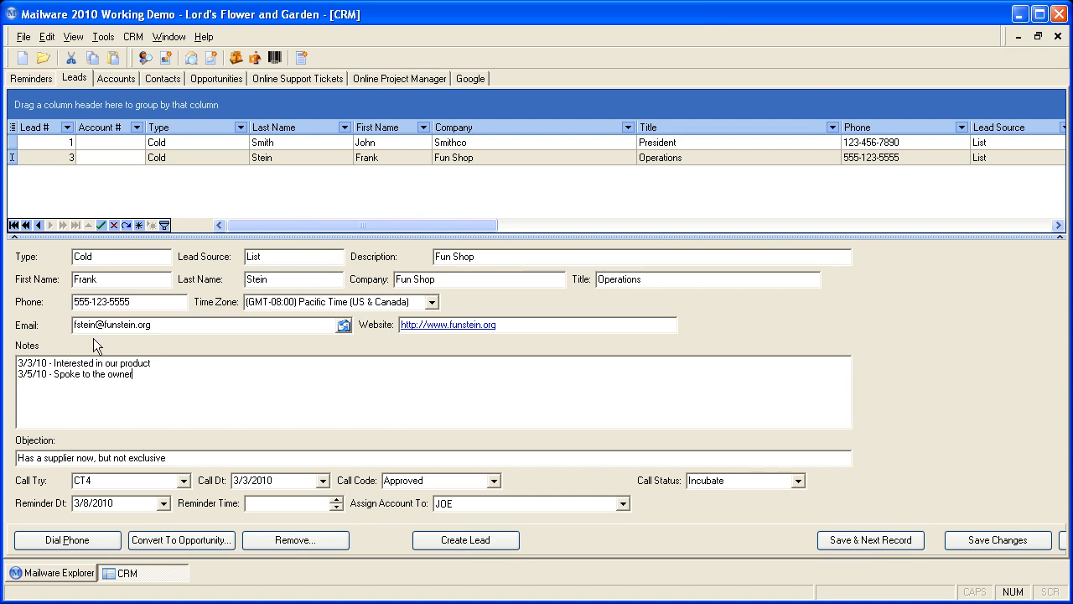
Set the Fun Shop lead's call try to CT5 and call date to 3/5/2010, and review the call status options without changing the status
{"action": "left_click", "coordinate": [184, 482]}
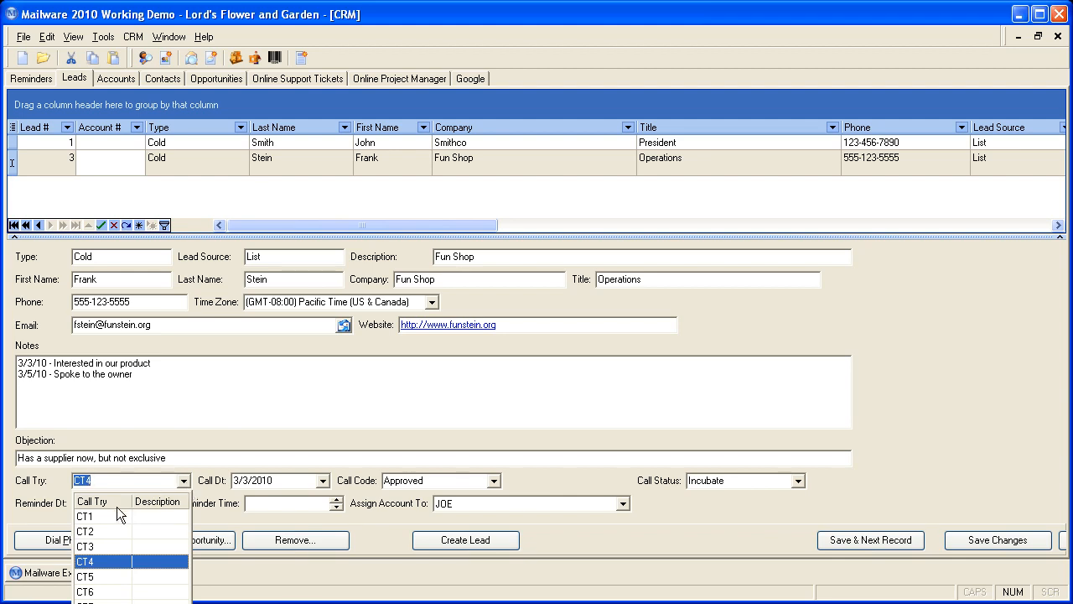
{"action": "left_click", "coordinate": [99, 575]}
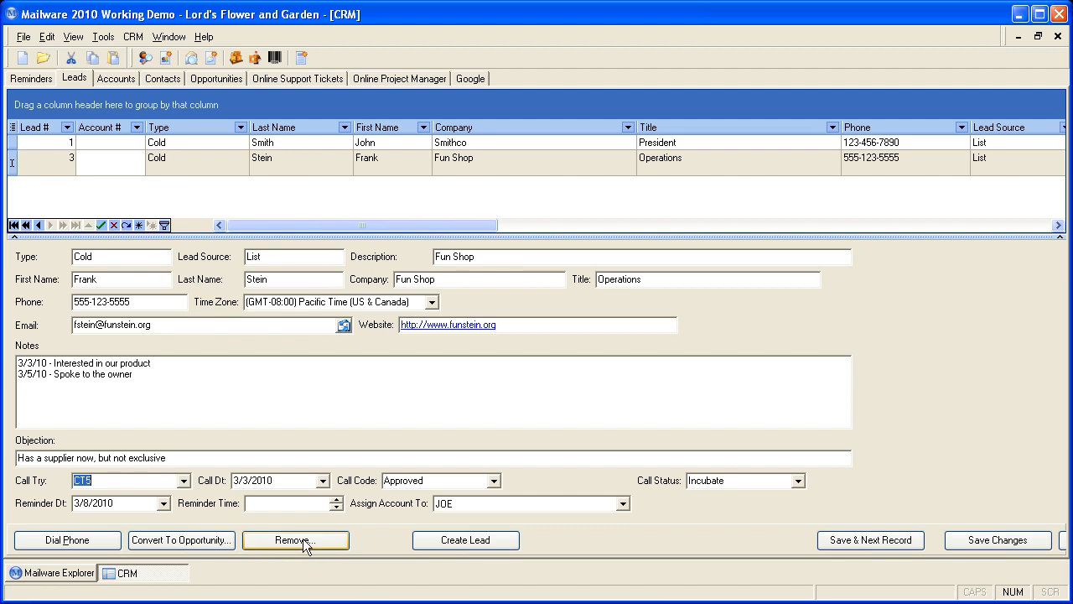
{"action": "left_click", "coordinate": [323, 480]}
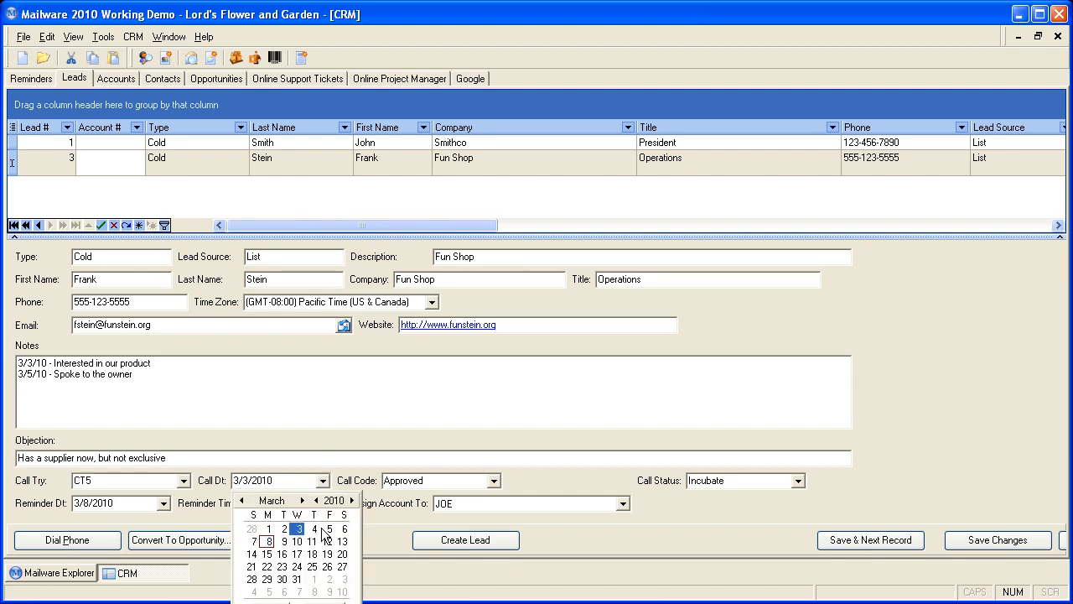
{"action": "left_click", "coordinate": [328, 529]}
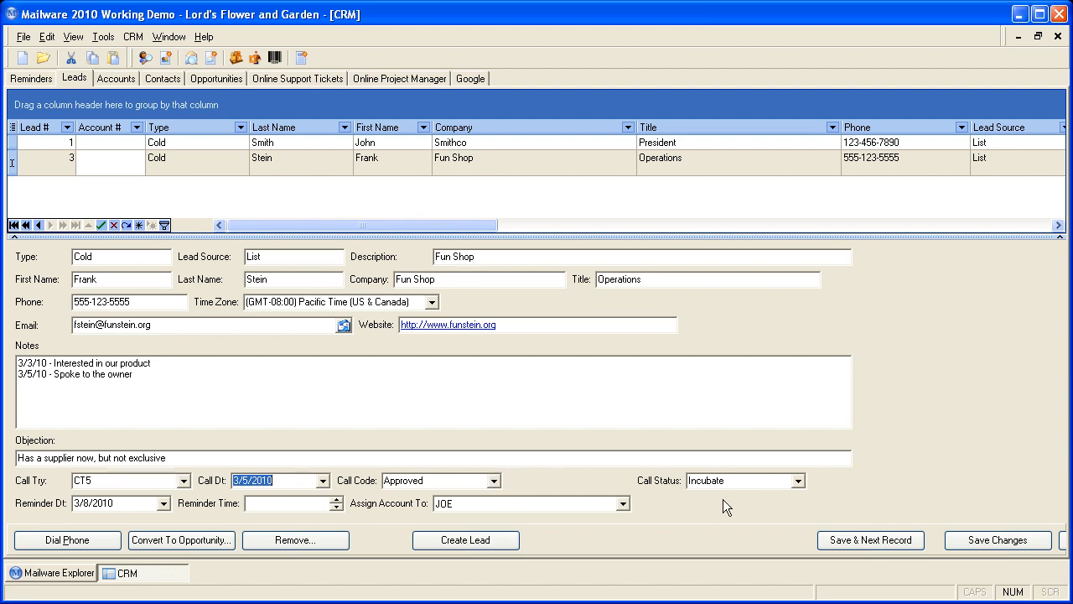
{"action": "left_click", "coordinate": [799, 482]}
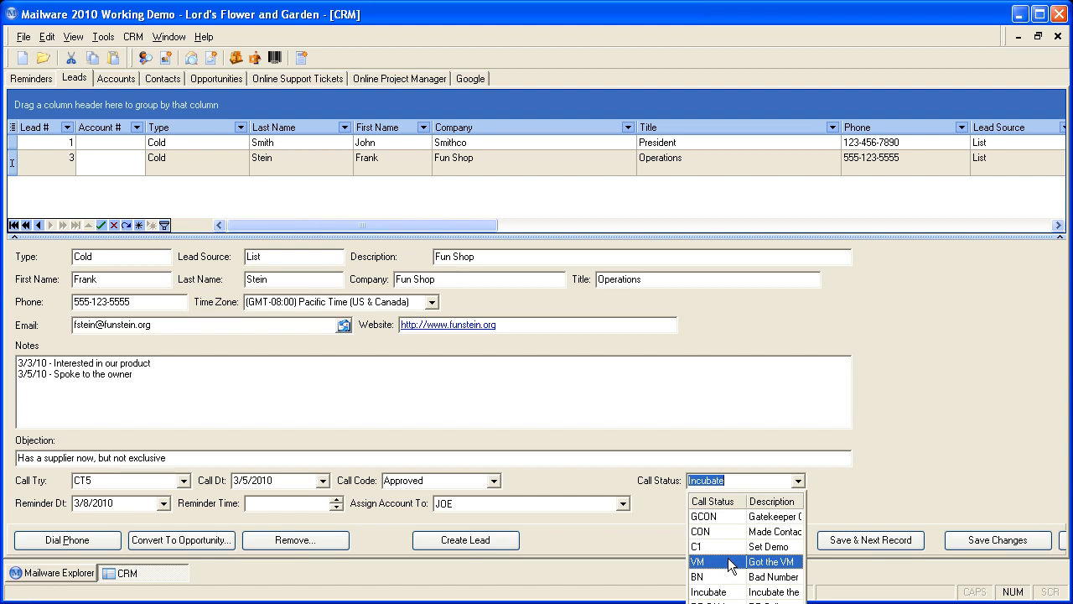
{"action": "left_click", "coordinate": [834, 502]}
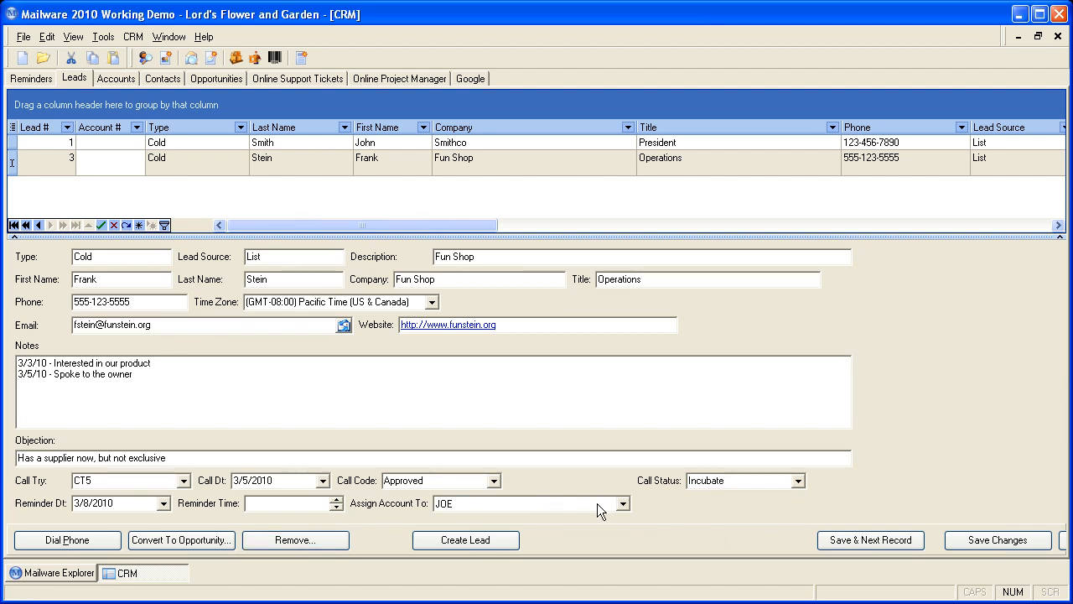
Review the lead reminders and go from the Smithco reminder to its lead record
{"action": "left_click", "coordinate": [31, 79]}
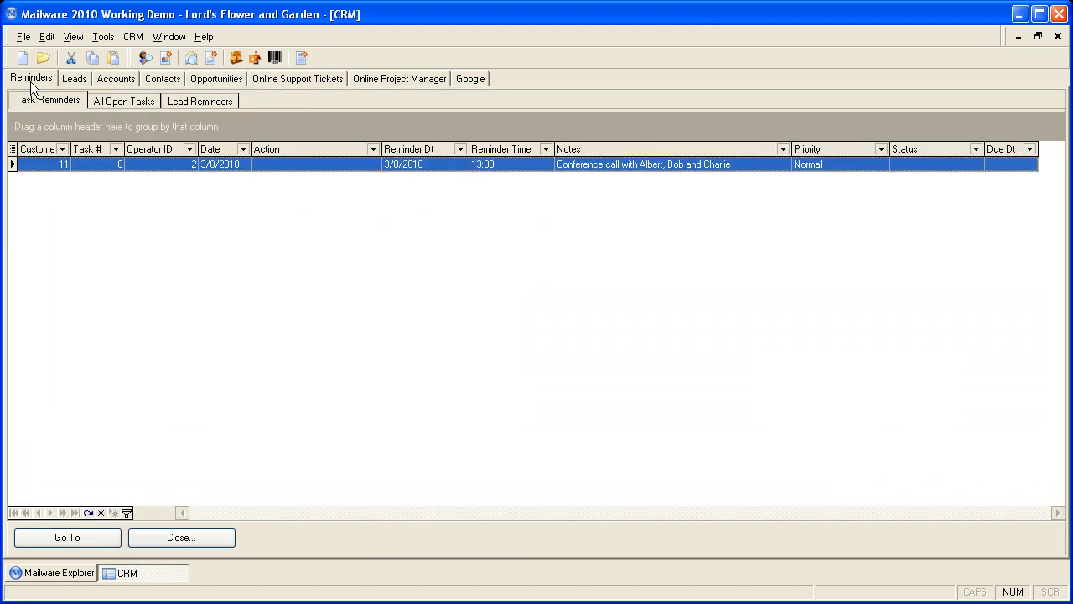
{"action": "left_click", "coordinate": [227, 105]}
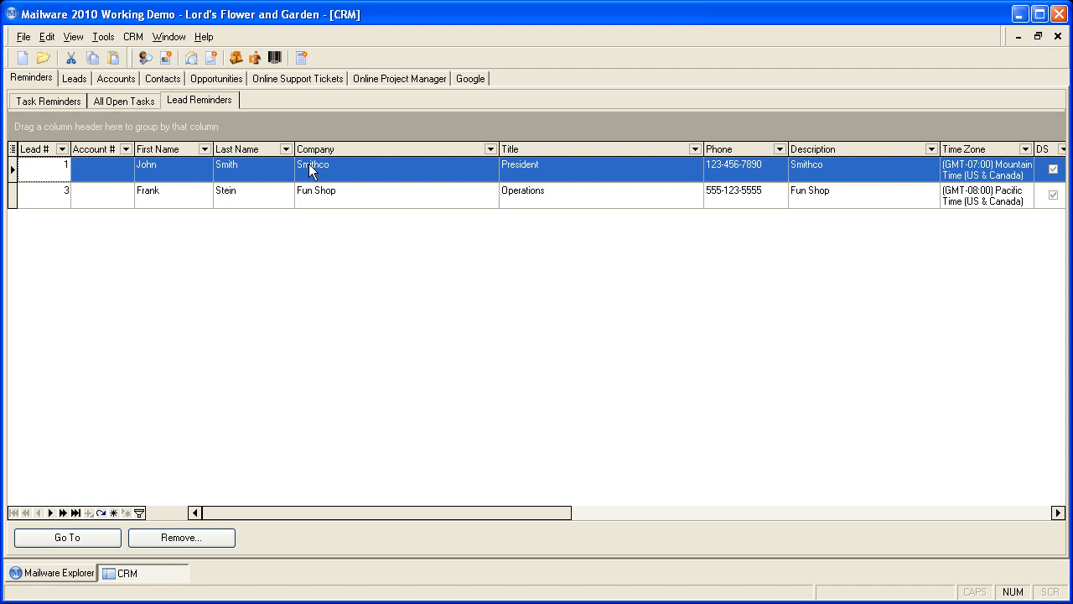
{"action": "left_click", "coordinate": [167, 204]}
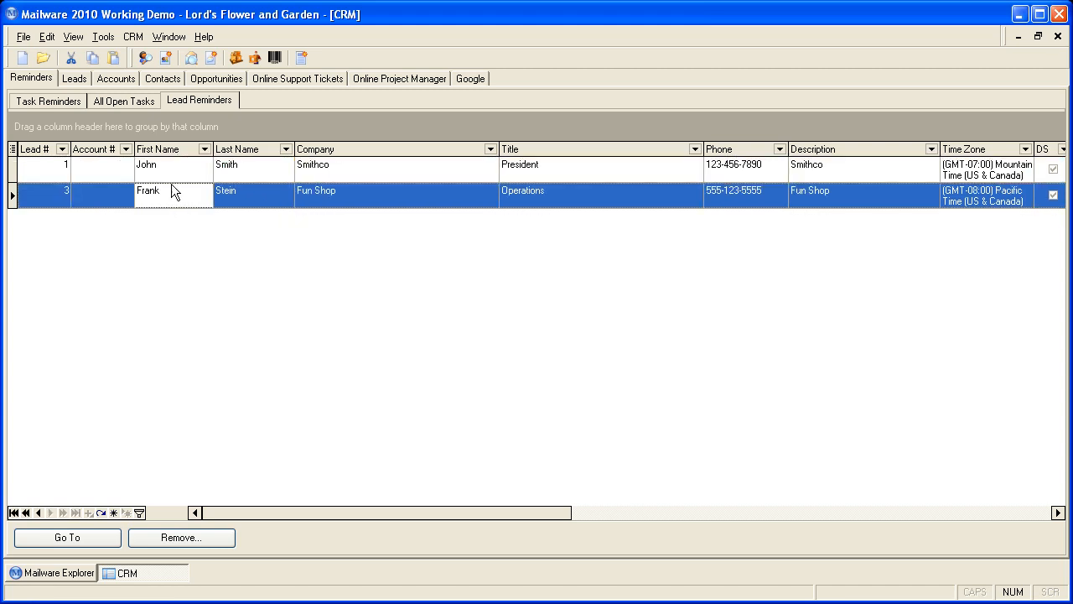
{"action": "left_click", "coordinate": [181, 163]}
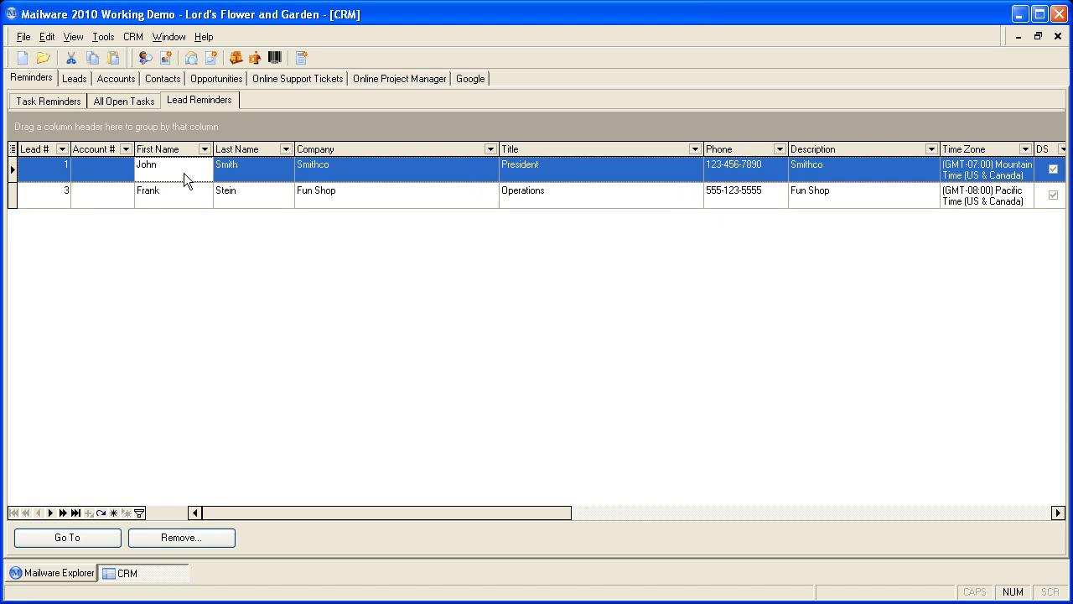
{"action": "left_click", "coordinate": [75, 540]}
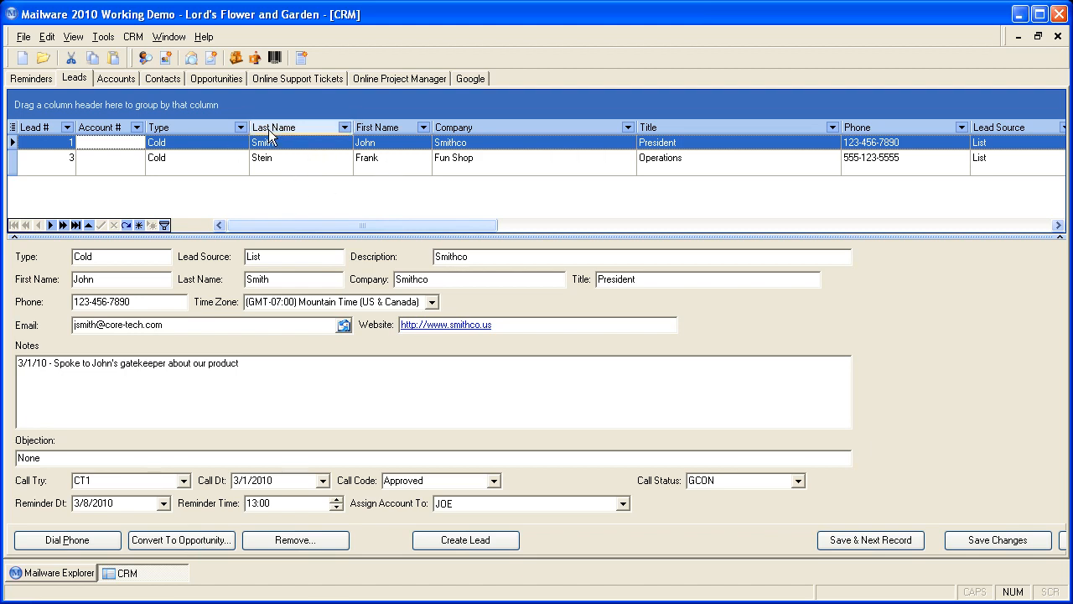
Open the ABC opportunity in its account and view the account information
{"action": "left_click", "coordinate": [228, 79]}
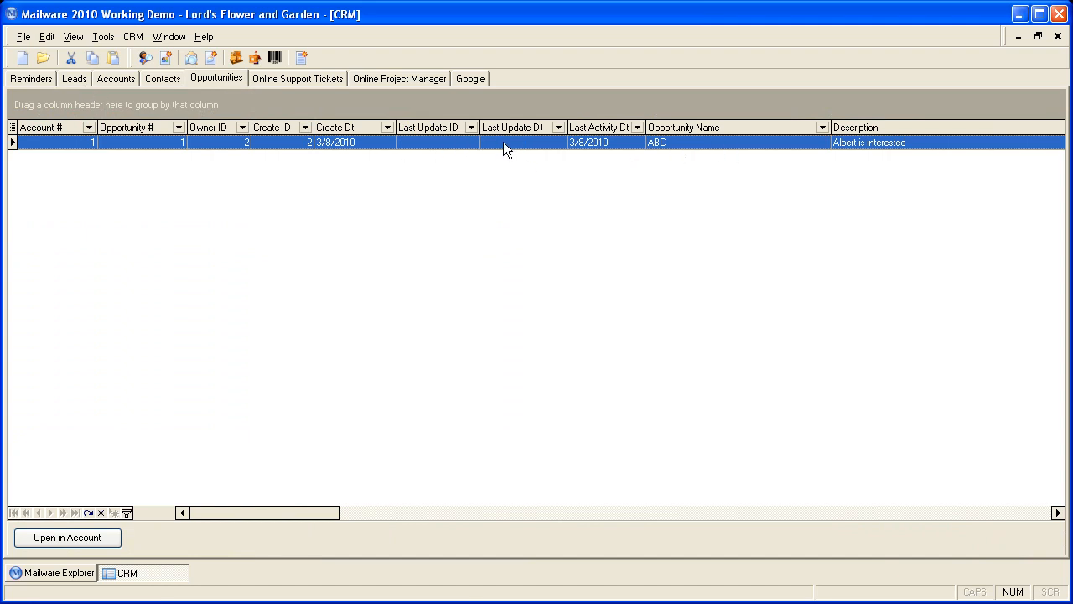
{"action": "left_click", "coordinate": [91, 538]}
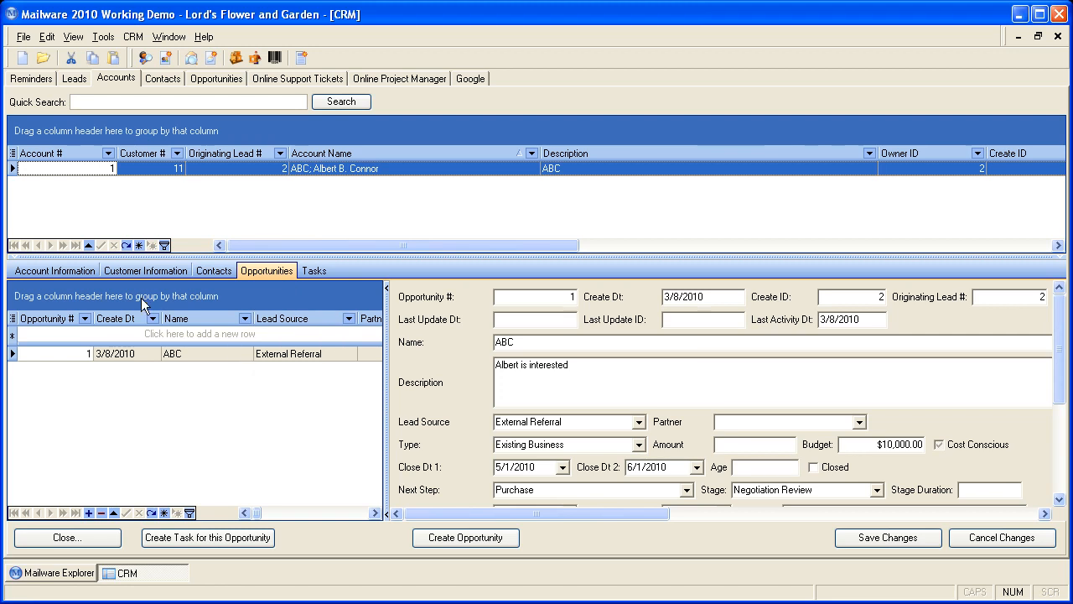
{"action": "left_click", "coordinate": [65, 274]}
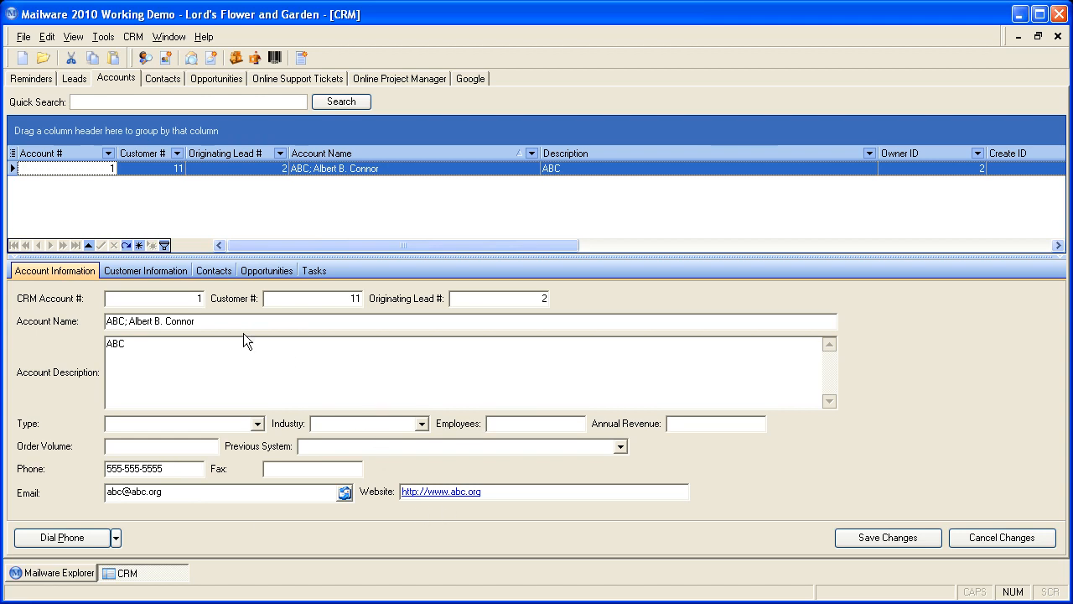
Review the ABC account's customer information, including the additional info with its sales rep choices and the contact info
{"action": "left_click", "coordinate": [168, 273]}
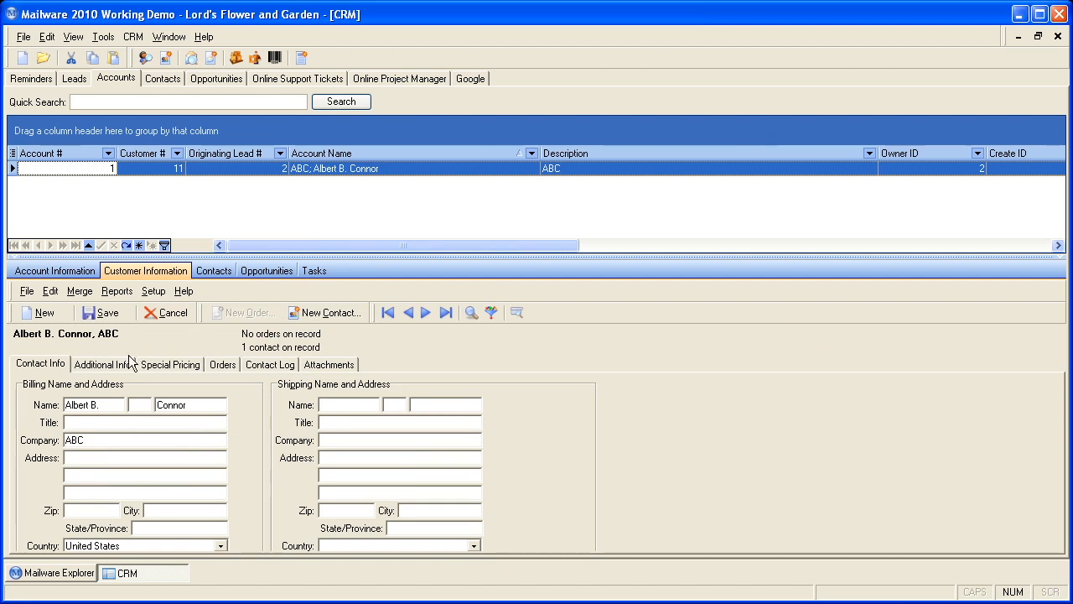
{"action": "left_click", "coordinate": [98, 369]}
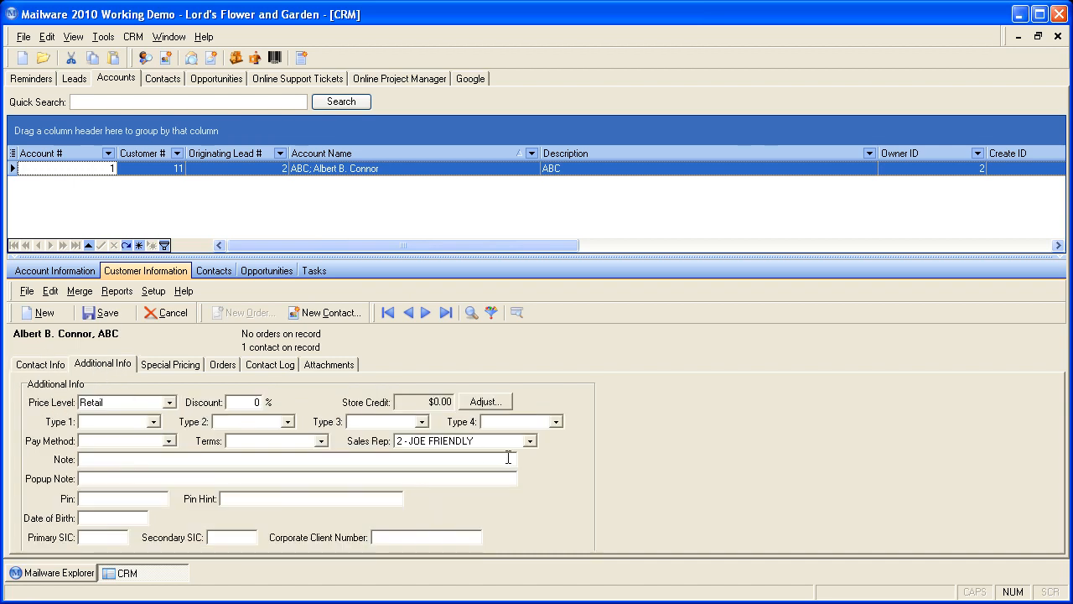
{"action": "left_click", "coordinate": [470, 441]}
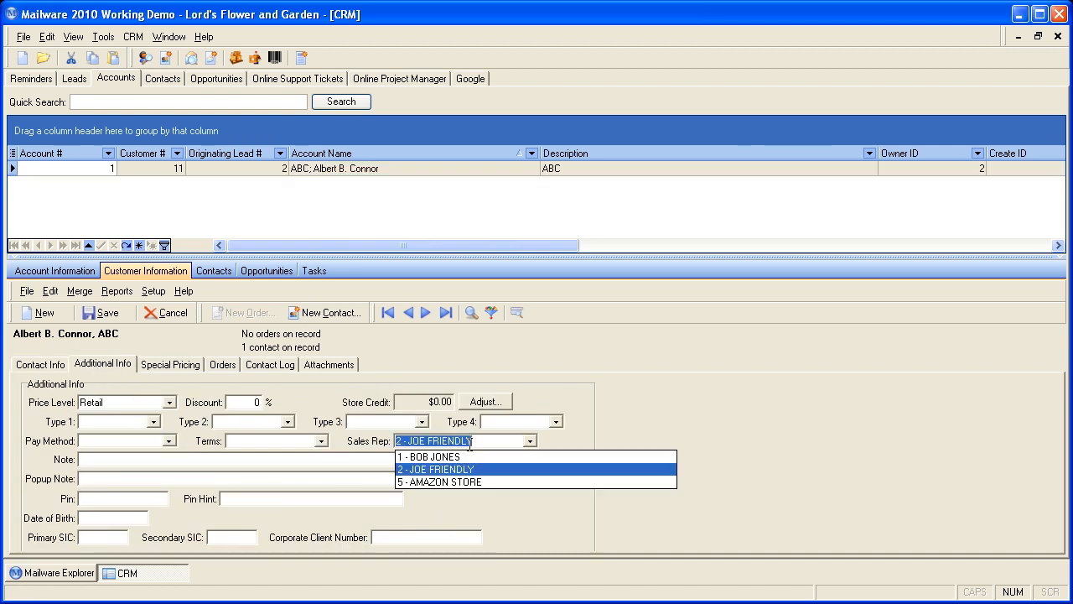
{"action": "left_click", "coordinate": [481, 358]}
{"action": "left_click", "coordinate": [20, 369]}
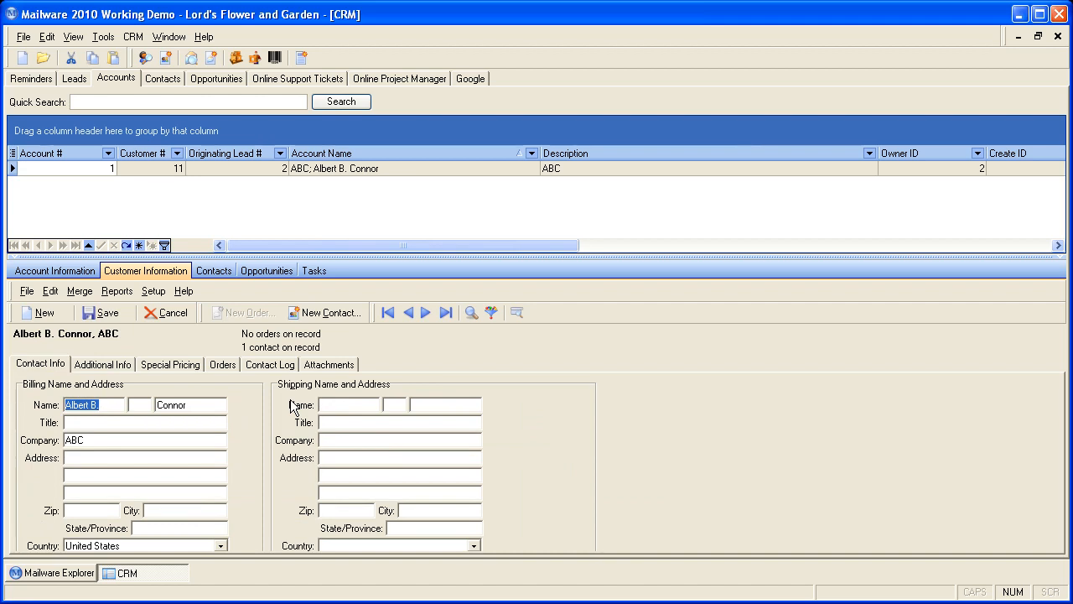
Examine the ABC account's contacts, opportunities and the notes of its conference call task
{"action": "left_click", "coordinate": [219, 266]}
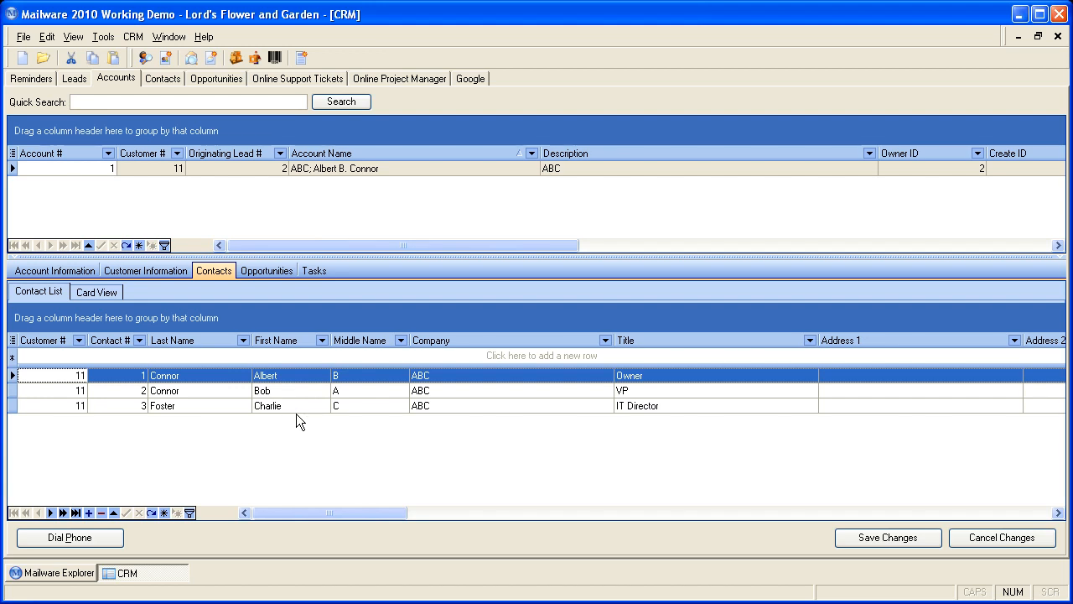
{"action": "left_click", "coordinate": [263, 266]}
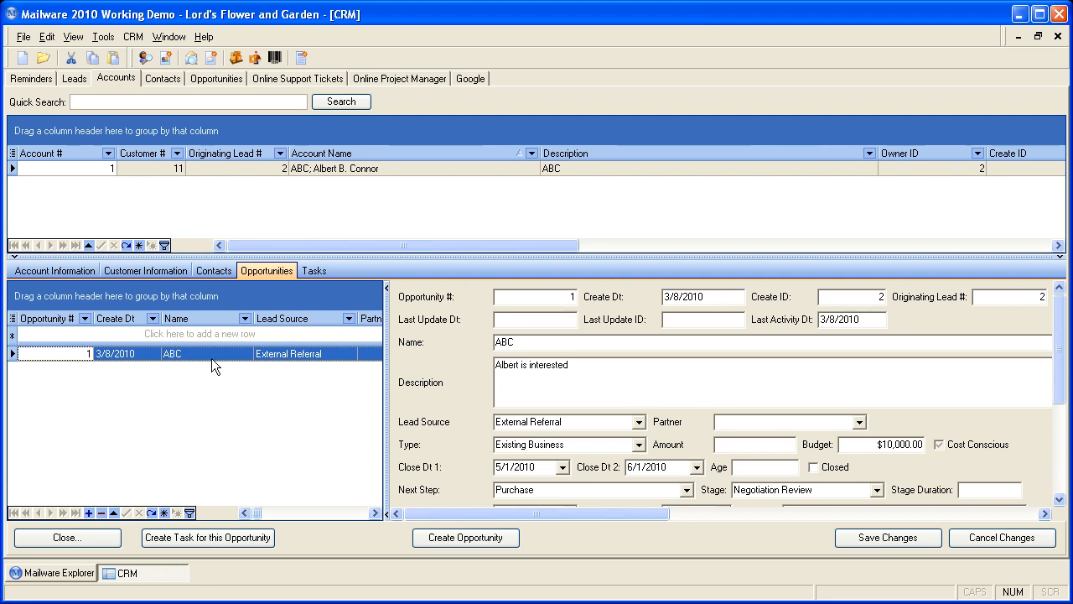
{"action": "left_click", "coordinate": [315, 271]}
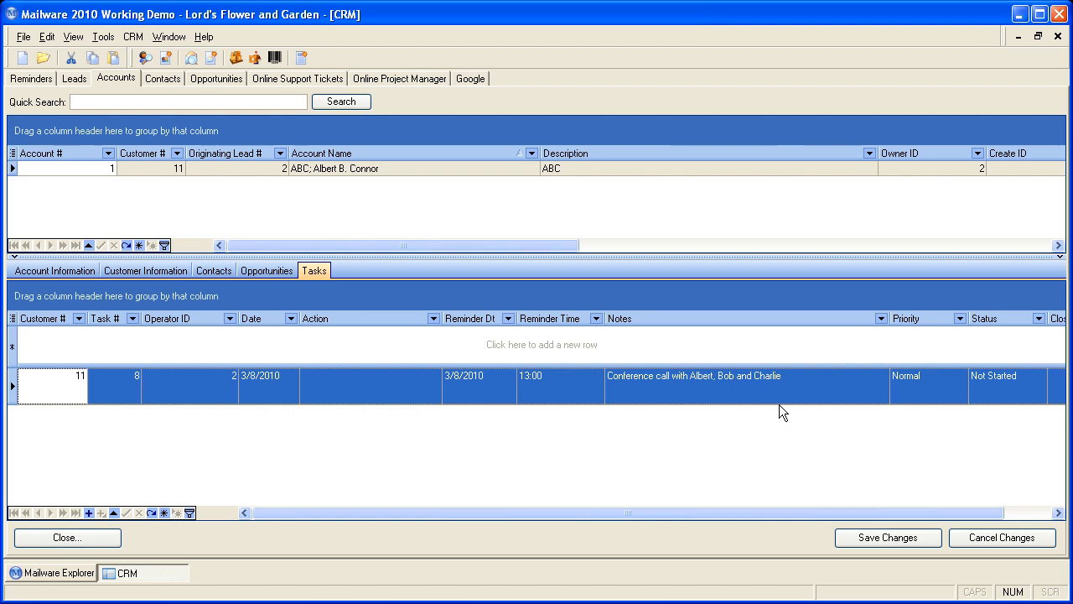
{"action": "left_click", "coordinate": [699, 384]}
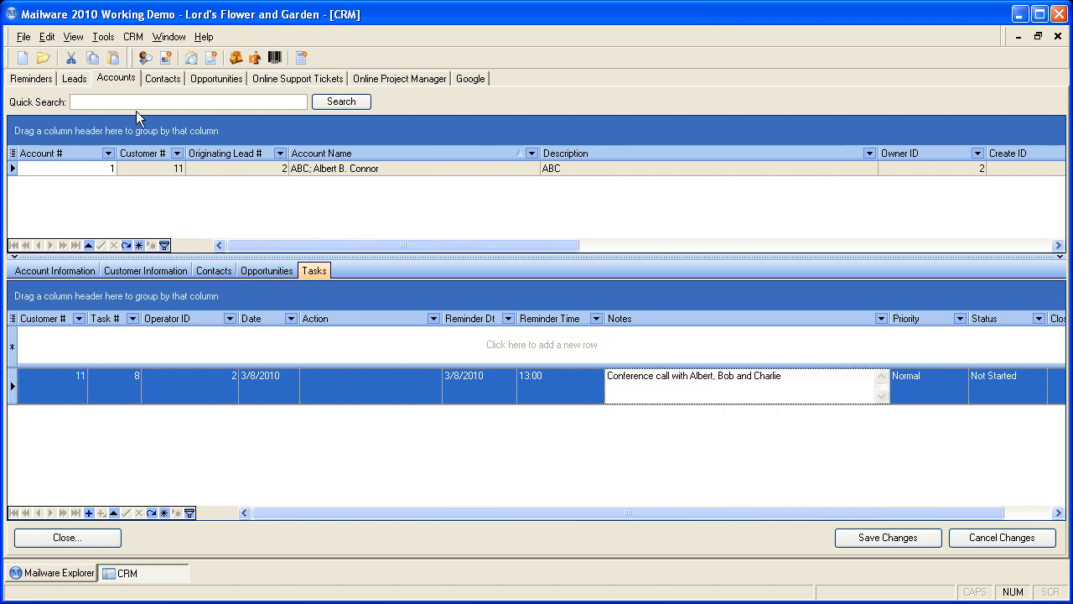
Go from the conference call's task reminder to its task in the ABC account, and view the account's opportunities
{"action": "left_click", "coordinate": [35, 80]}
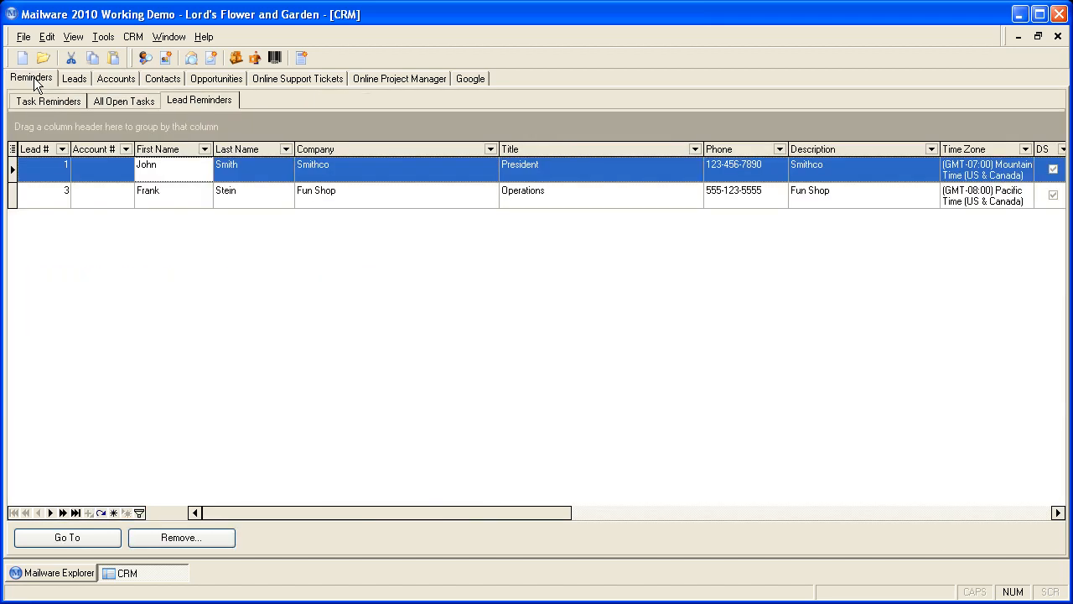
{"action": "left_click", "coordinate": [47, 103]}
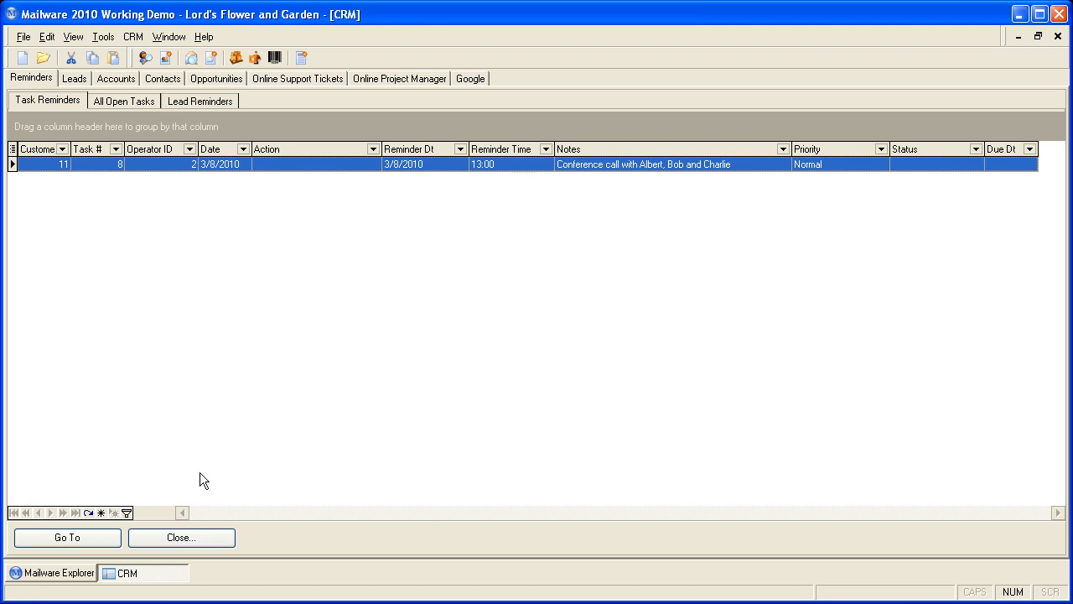
{"action": "left_click", "coordinate": [92, 535]}
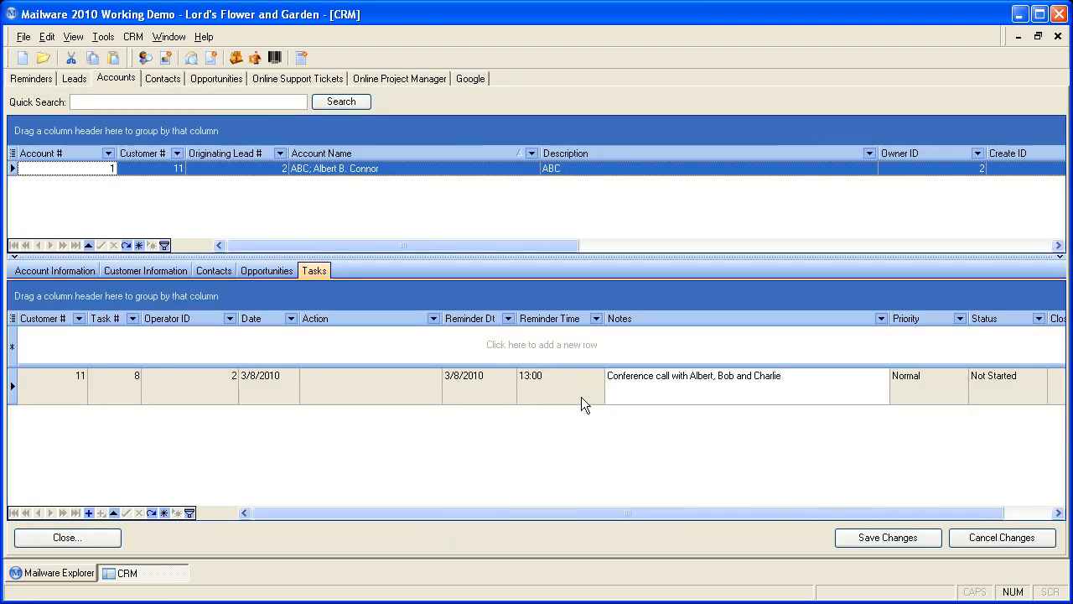
{"action": "left_click", "coordinate": [35, 80]}
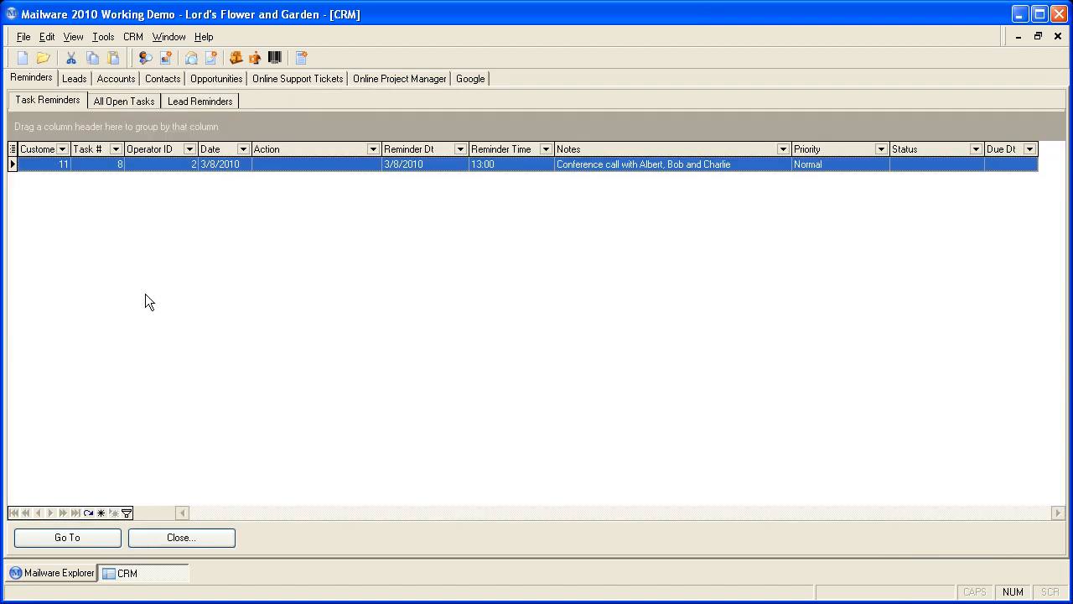
{"action": "left_click", "coordinate": [93, 543]}
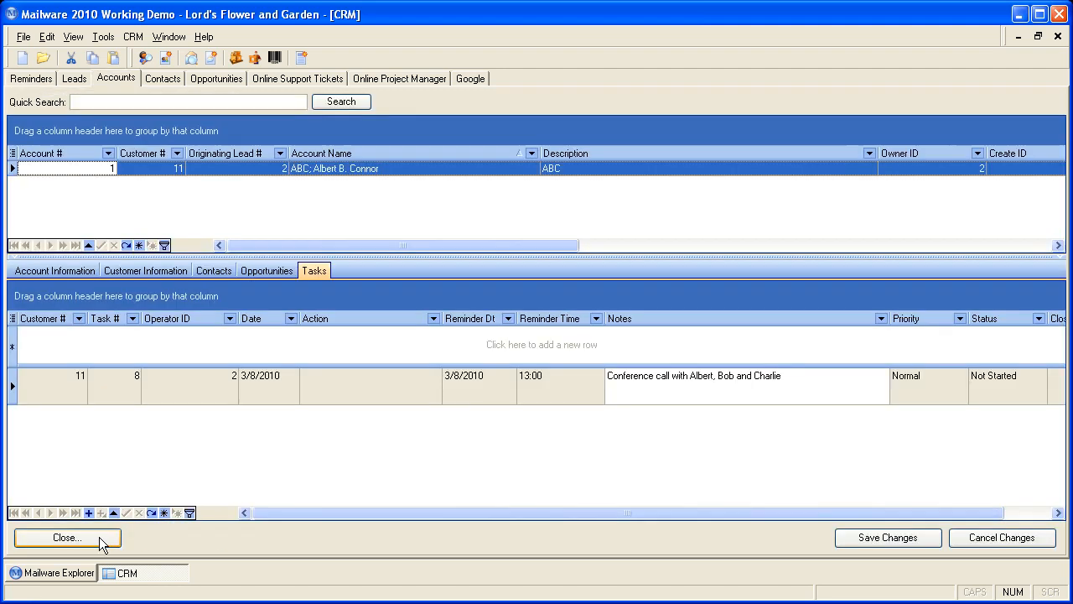
{"action": "left_click", "coordinate": [262, 271]}
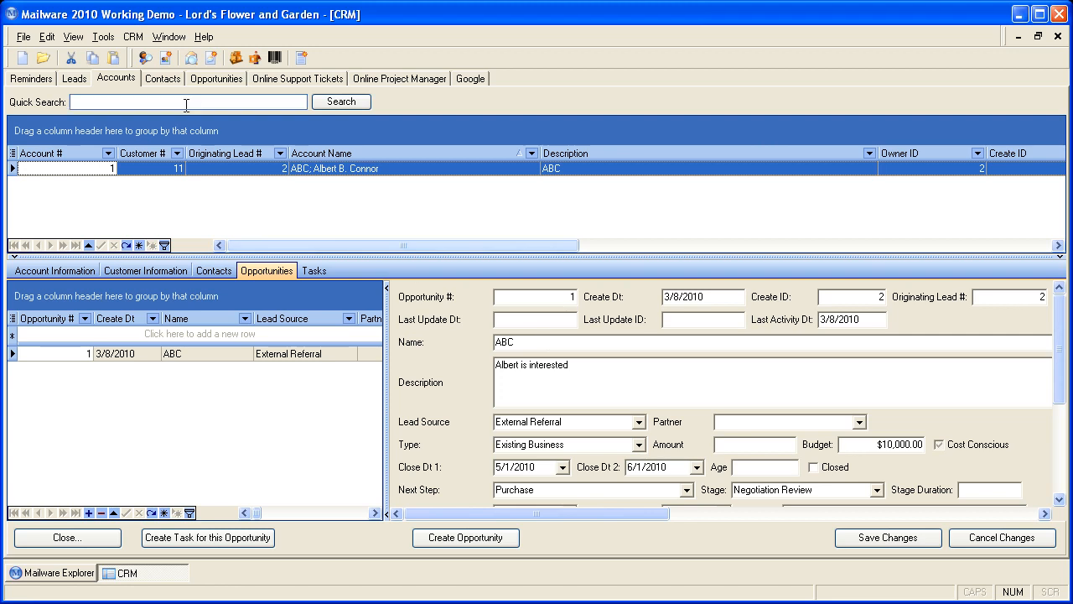
Look through the CRM's leads, online support tickets, online project manager and Google pages
{"action": "left_click", "coordinate": [76, 80]}
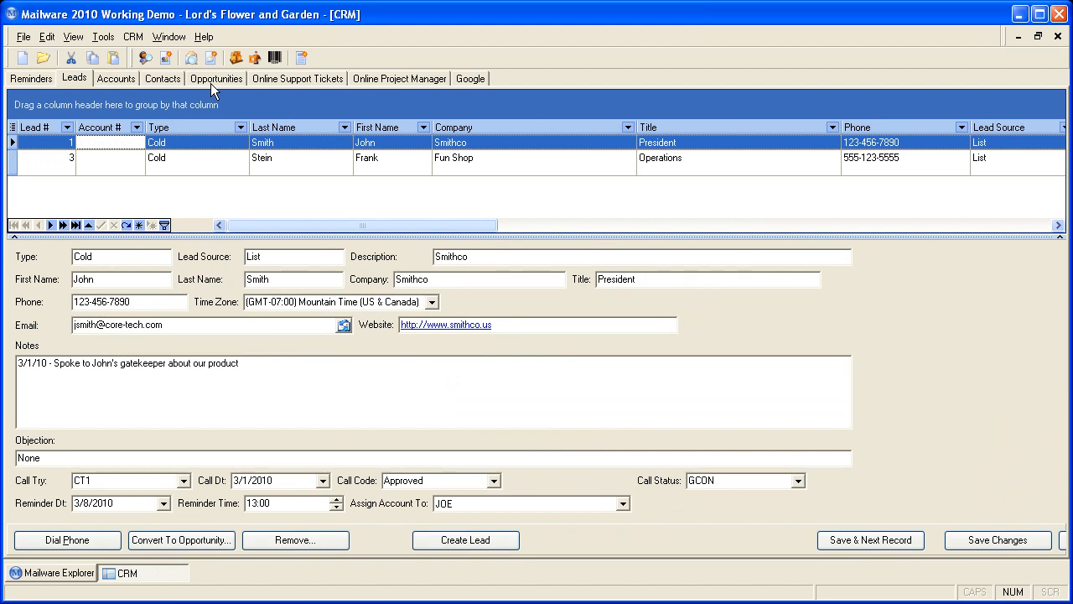
{"action": "left_click", "coordinate": [322, 80]}
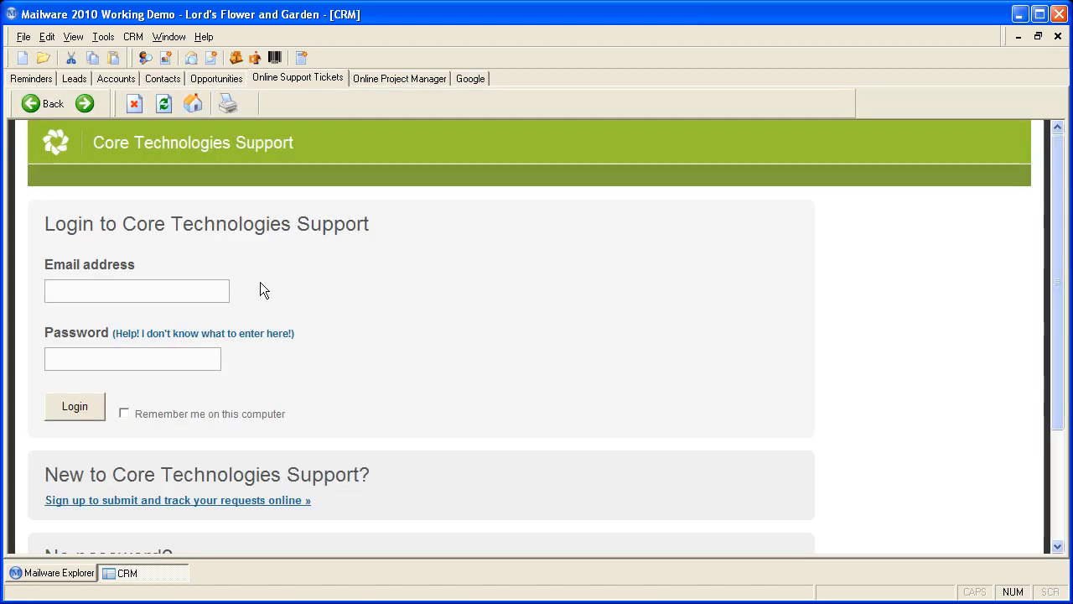
{"action": "left_click", "coordinate": [399, 77]}
{"action": "left_click", "coordinate": [468, 81]}
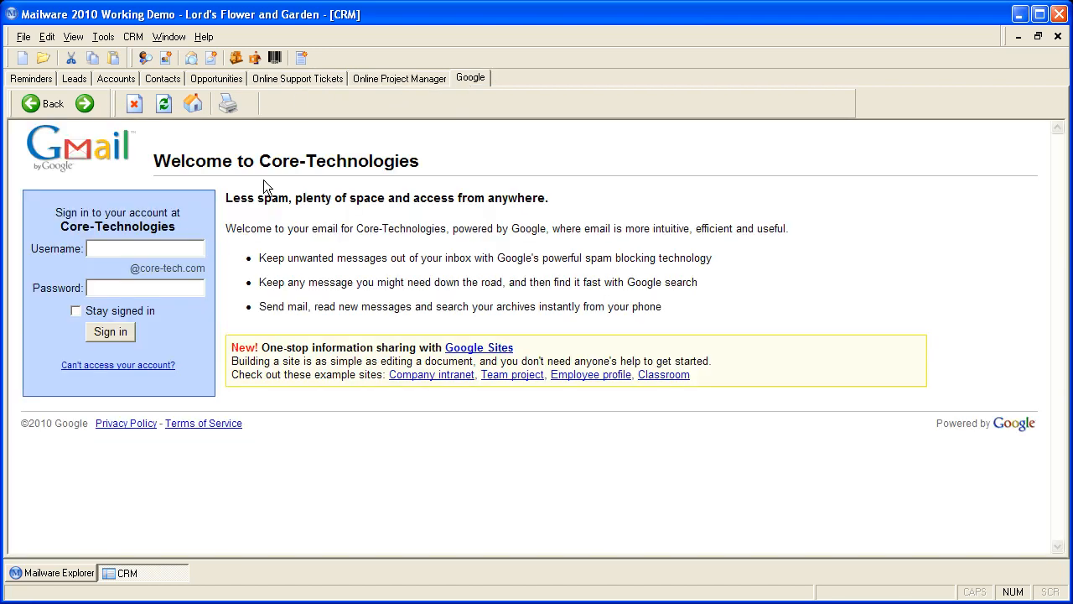
Look through the CRM's opportunities and contacts lists and return to the ABC account
{"action": "left_click", "coordinate": [220, 77]}
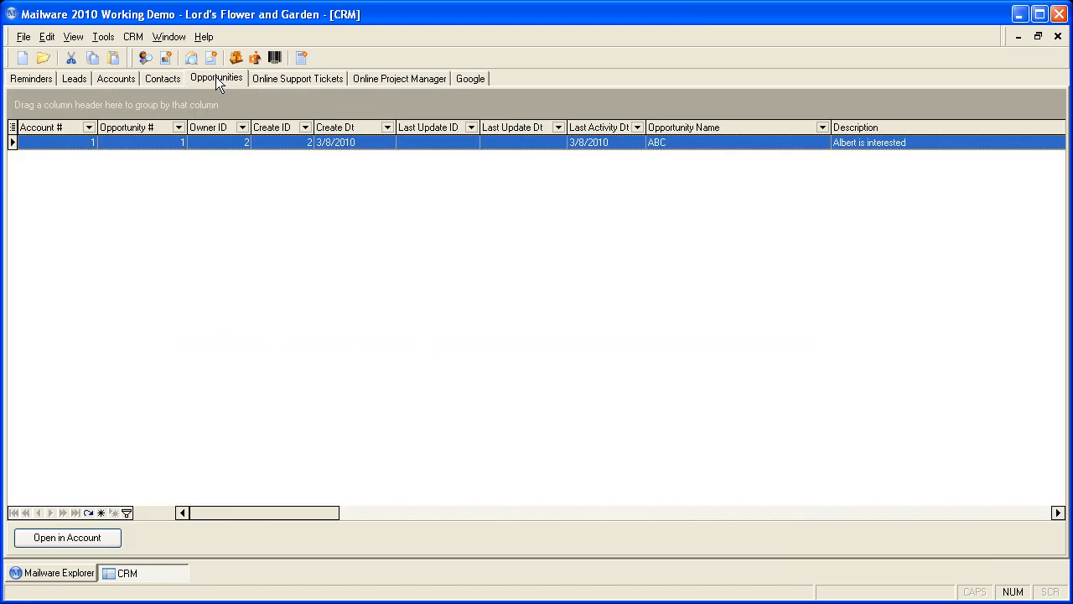
{"action": "left_click", "coordinate": [166, 78]}
{"action": "left_click", "coordinate": [100, 78]}
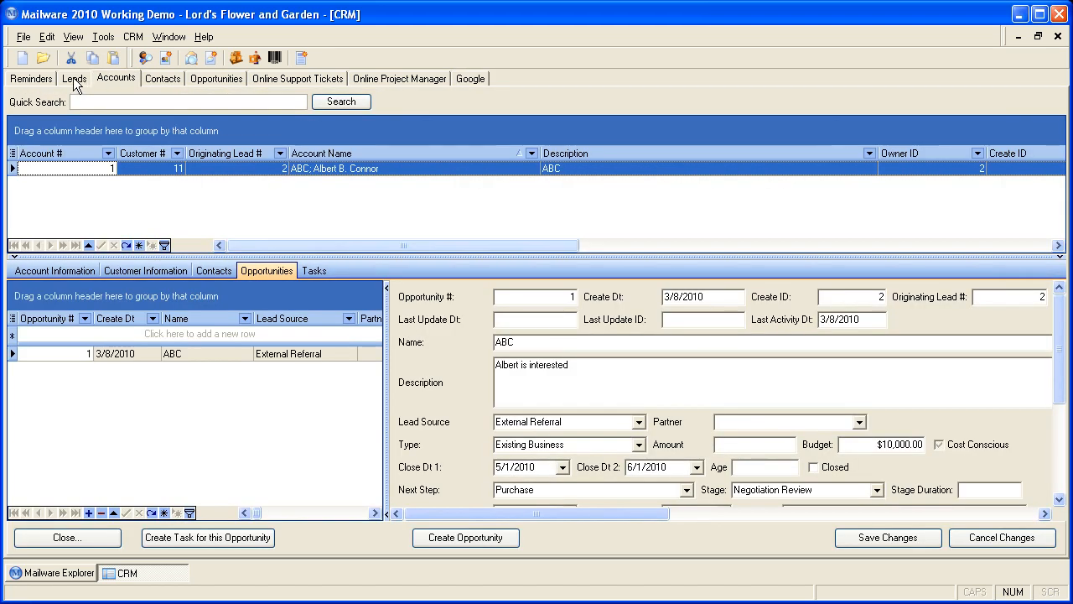